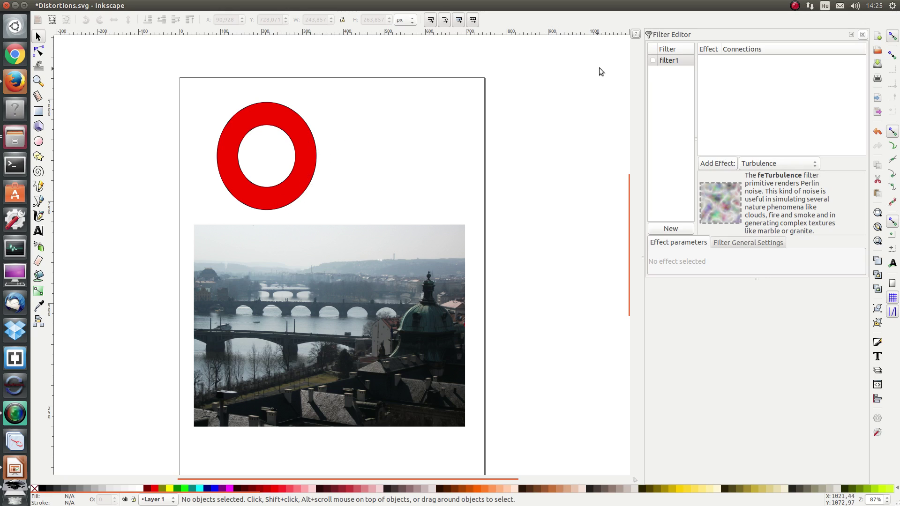
Select filter1 in the Filter Editor and pick Offset as the effect type to add
left_click(668, 61)
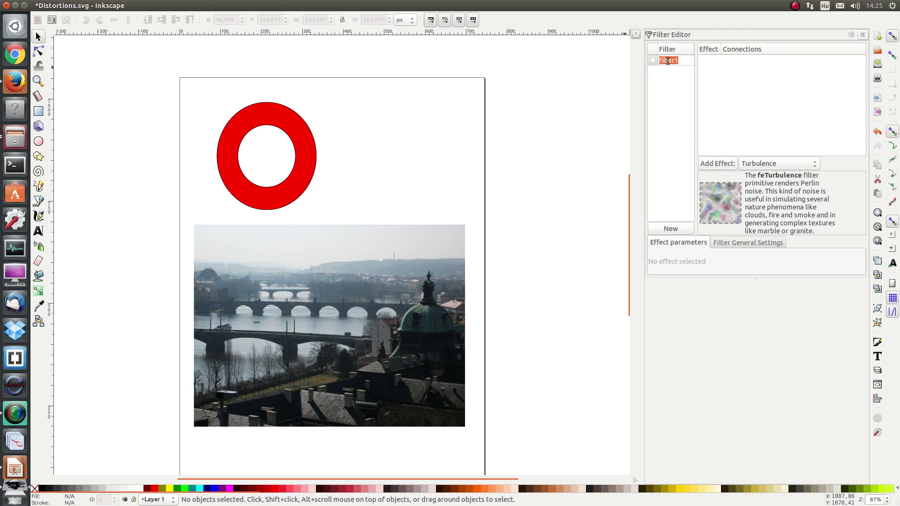
left_click(763, 163)
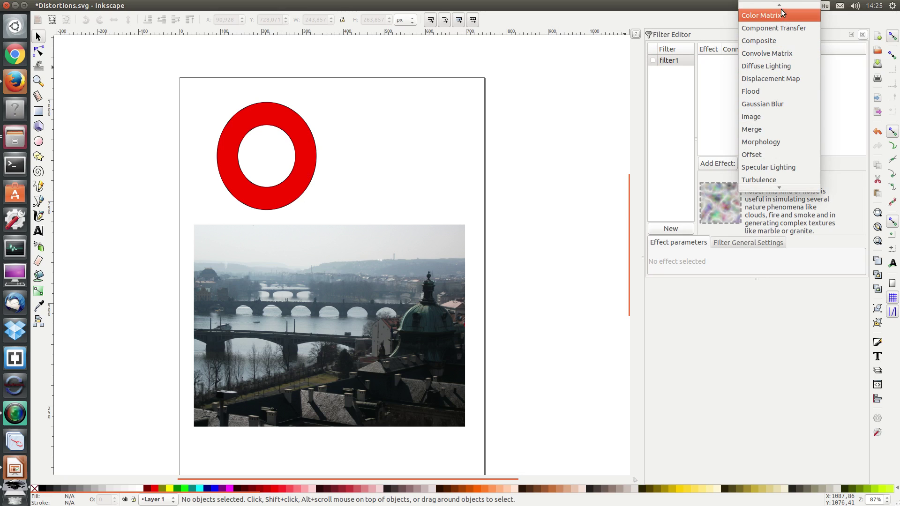
mouse_move(781, 9)
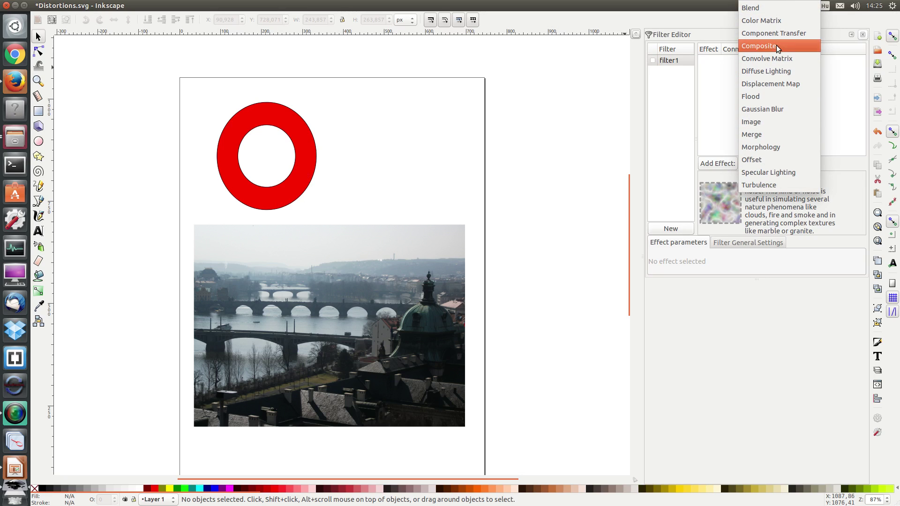
left_click(772, 159)
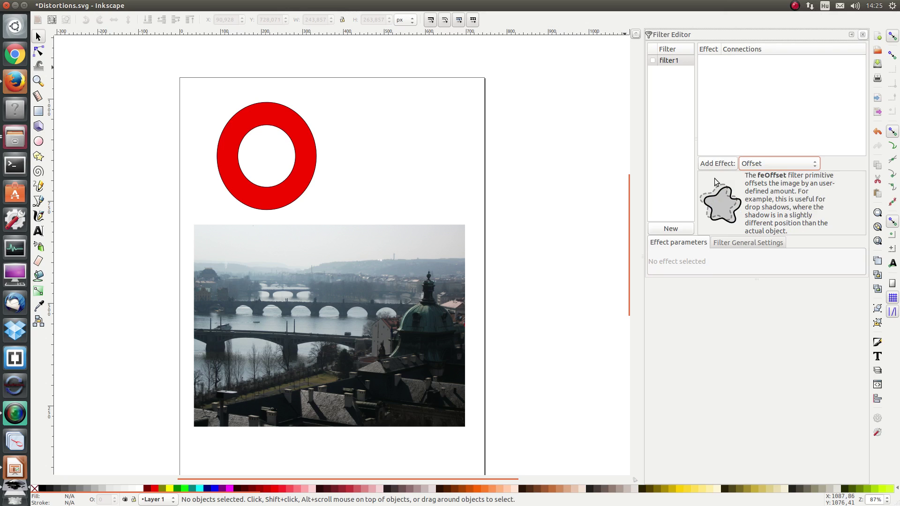
Add an Offset effect to filter1, apply it to the red ring, and set Delta Y to 0,7
left_click(715, 163)
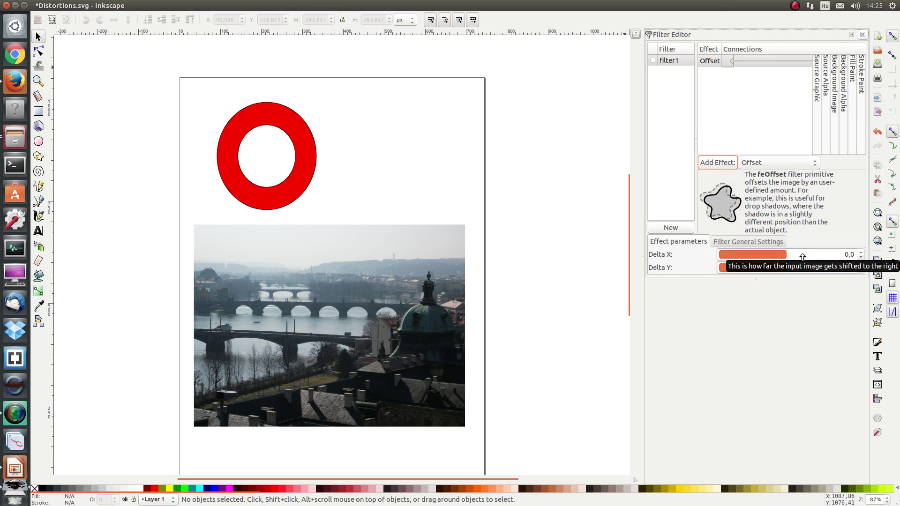
left_click(262, 120)
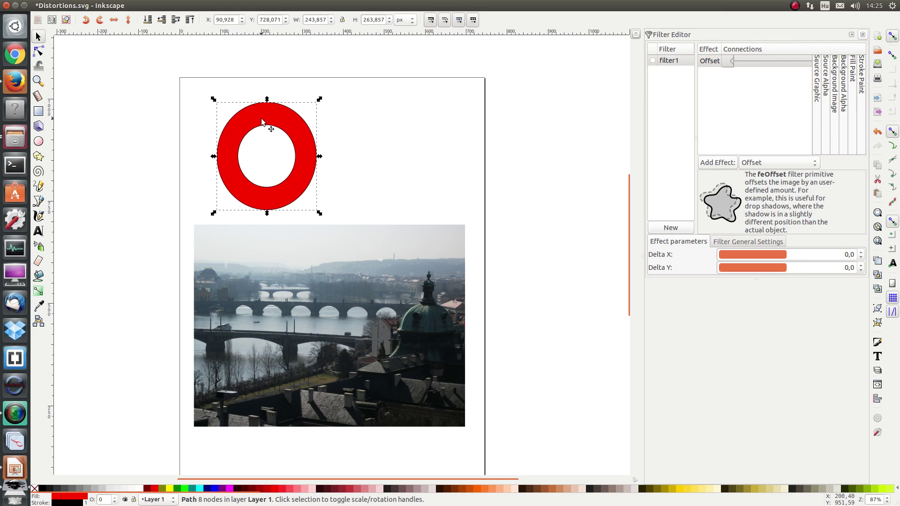
left_click(653, 63)
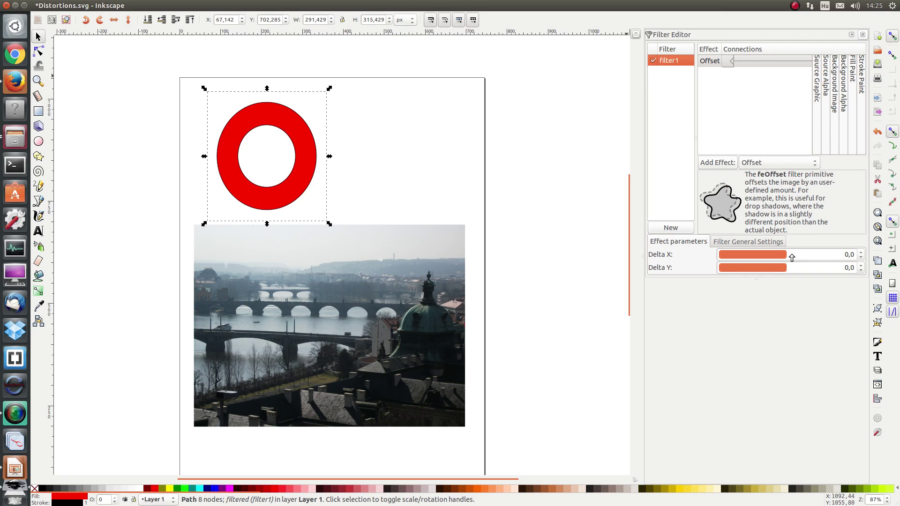
mouse_move(792, 257)
left_mouse_down()
mouse_move(800, 254)
mouse_move(744, 257)
mouse_move(846, 256)
mouse_move(759, 257)
mouse_move(801, 264)
mouse_move(824, 255)
mouse_move(763, 259)
mouse_move(819, 271)
mouse_move(787, 268)
left_mouse_up()
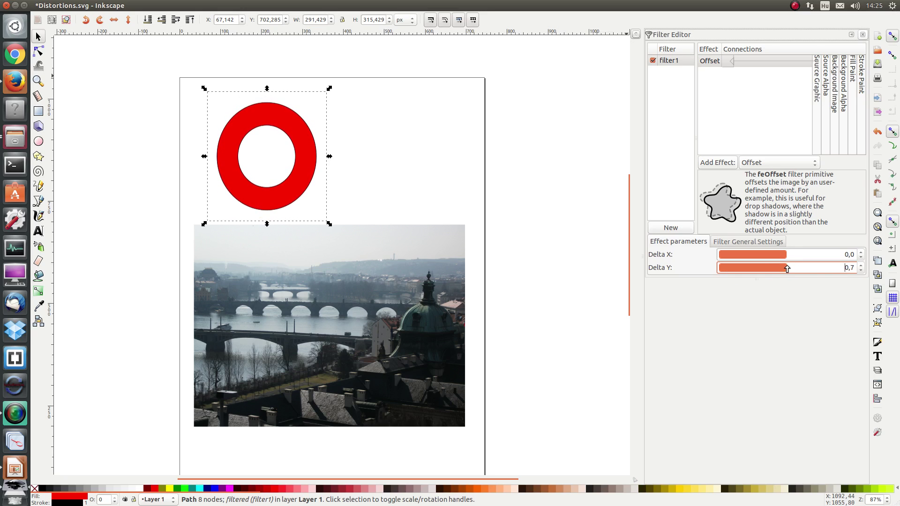
left_click(753, 164)
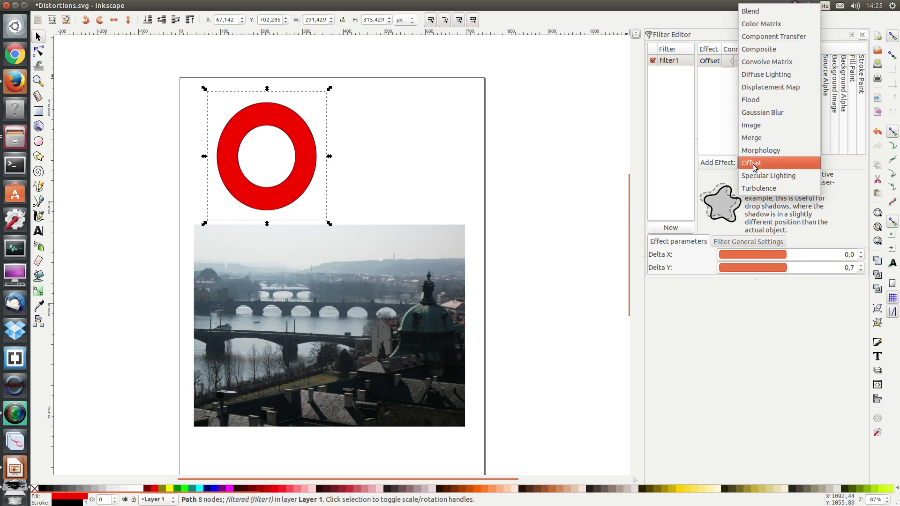
Add a Blend effect to filter1 with its second input fed by Source Graphic
left_click(756, 14)
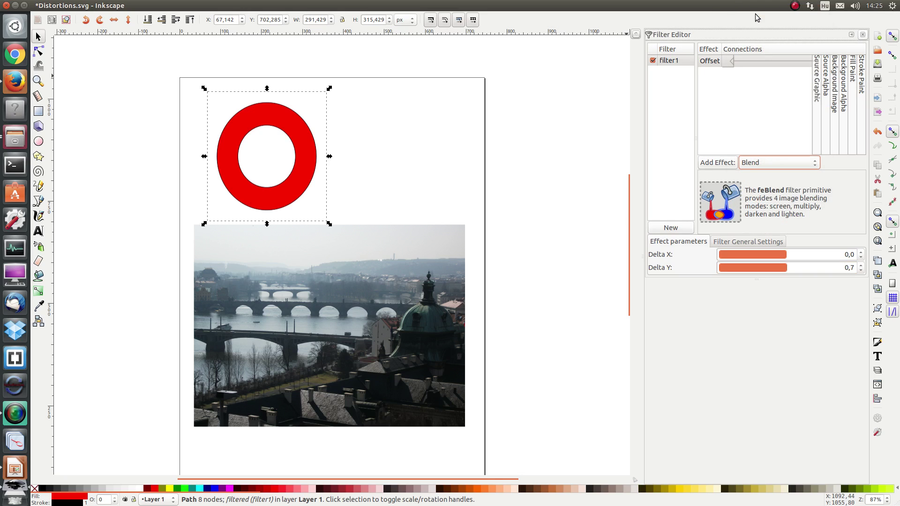
left_click(710, 165)
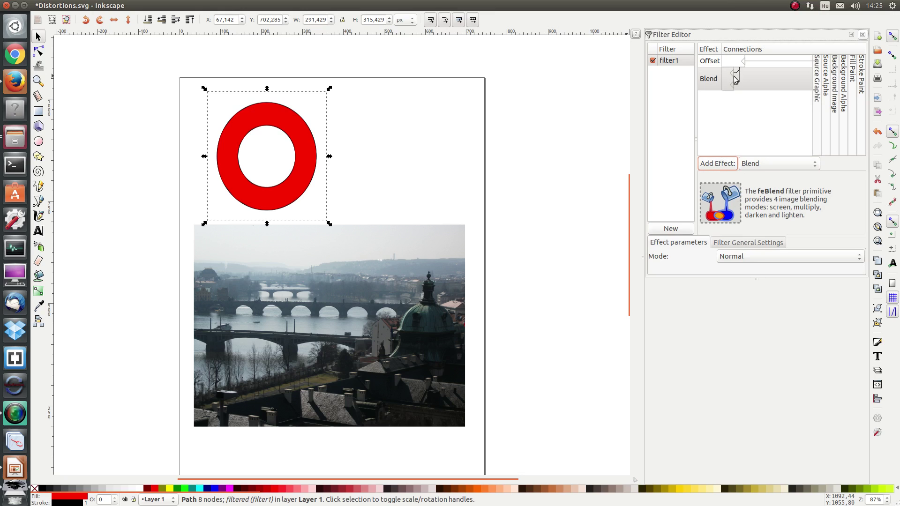
left_click_drag(733, 85, 817, 94)
left_click_drag(733, 85, 818, 85)
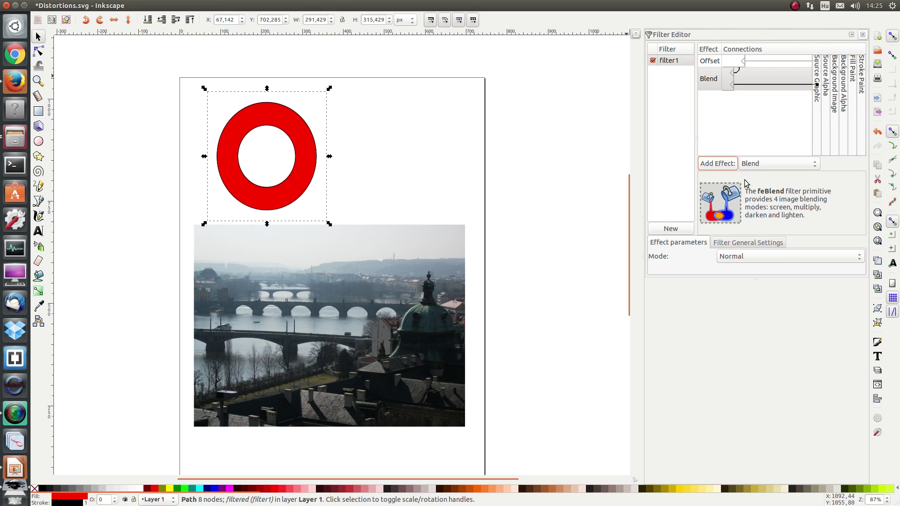
Shift the Offset copy to Delta X 12,3 and Delta Y 17,1, showing a doubled ring
left_click(715, 64)
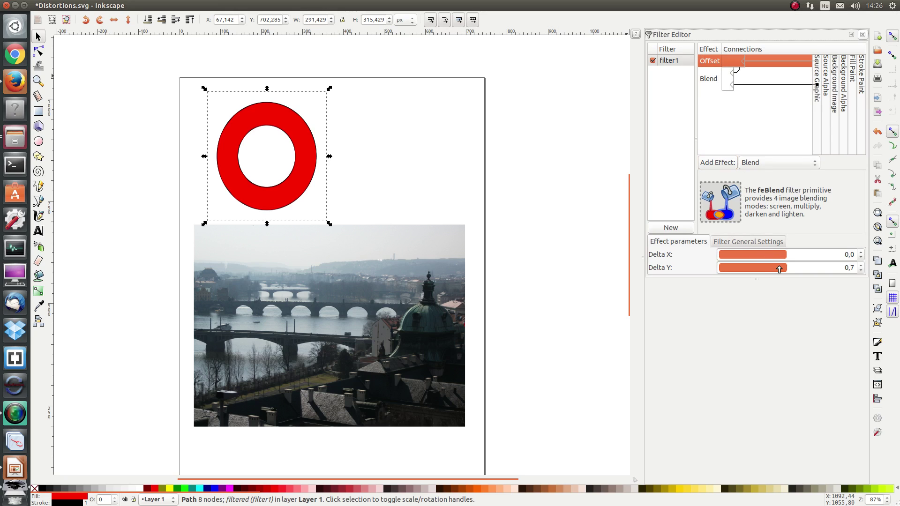
left_click_drag(780, 268, 796, 255)
left_click(794, 255)
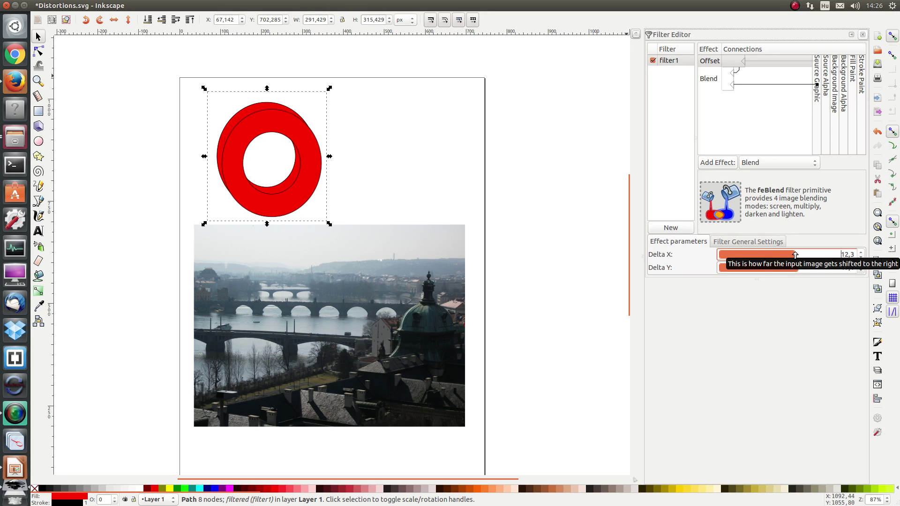
left_click(415, 156)
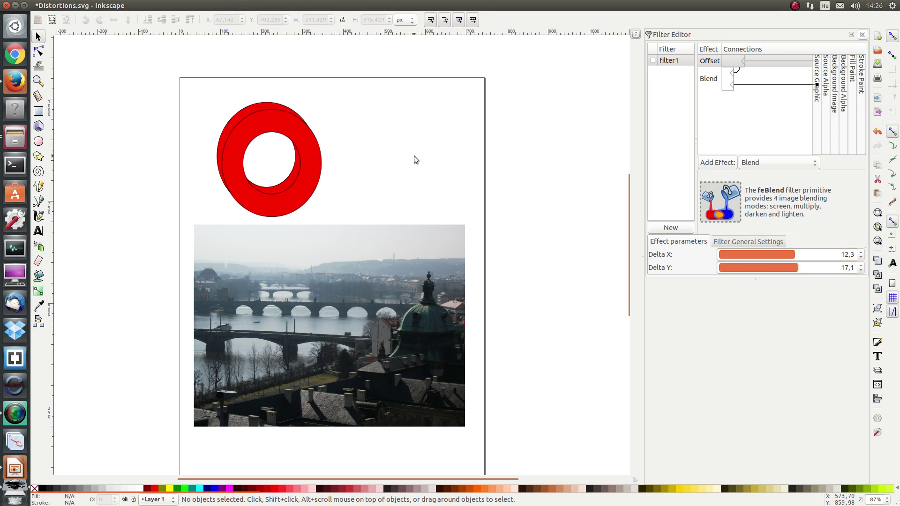
Remove the Offset and Blend effects from filter1
right_click(704, 61)
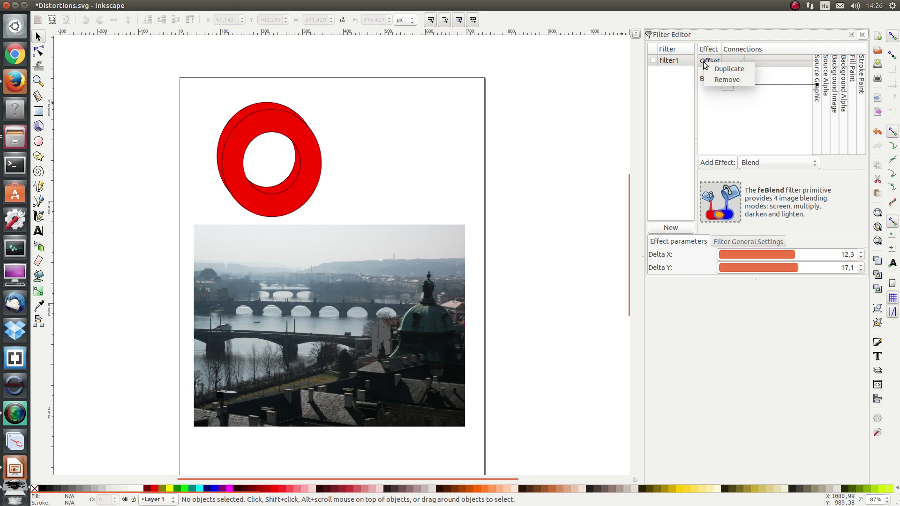
left_click(719, 76)
right_click(708, 67)
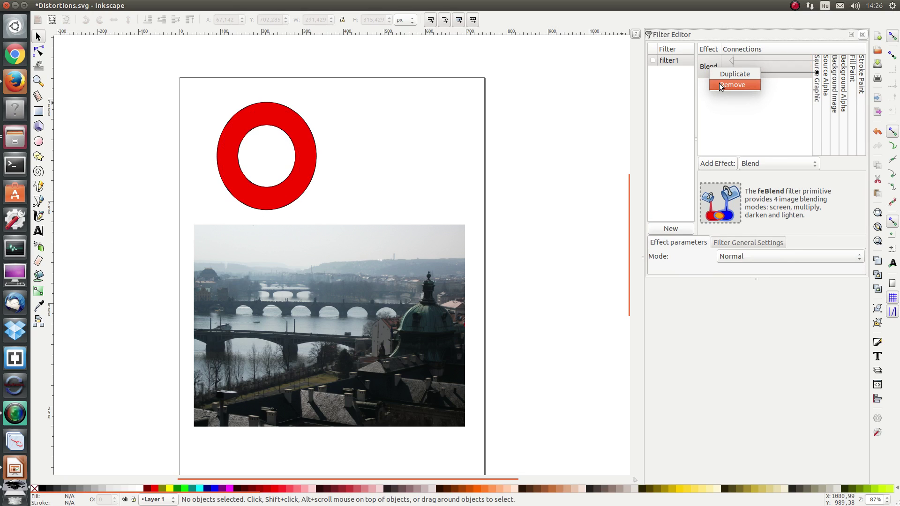
left_click(719, 83)
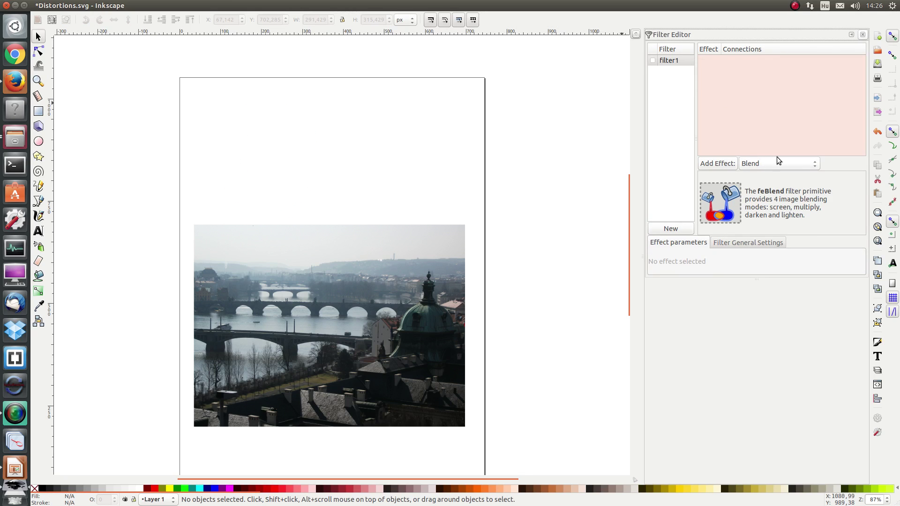
Pick Morphology as the next effect type and select the now invisible red ring
left_click(776, 162)
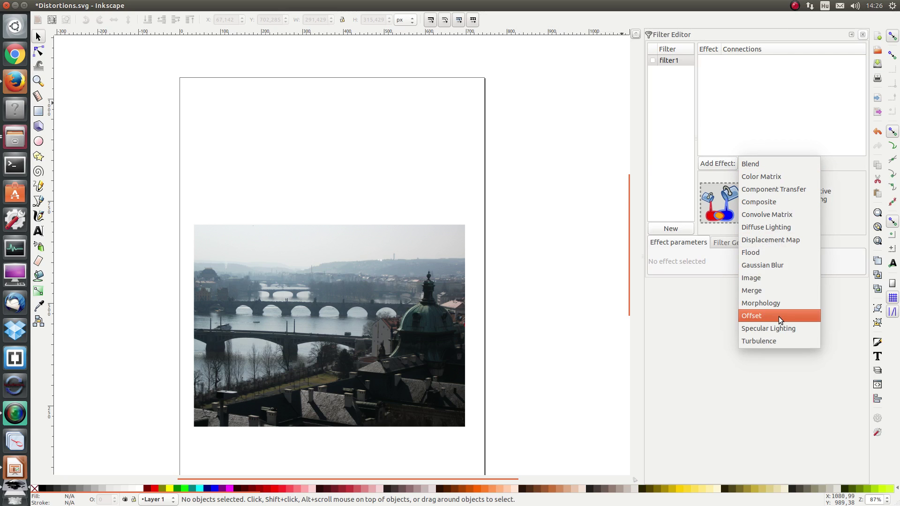
left_click(779, 303)
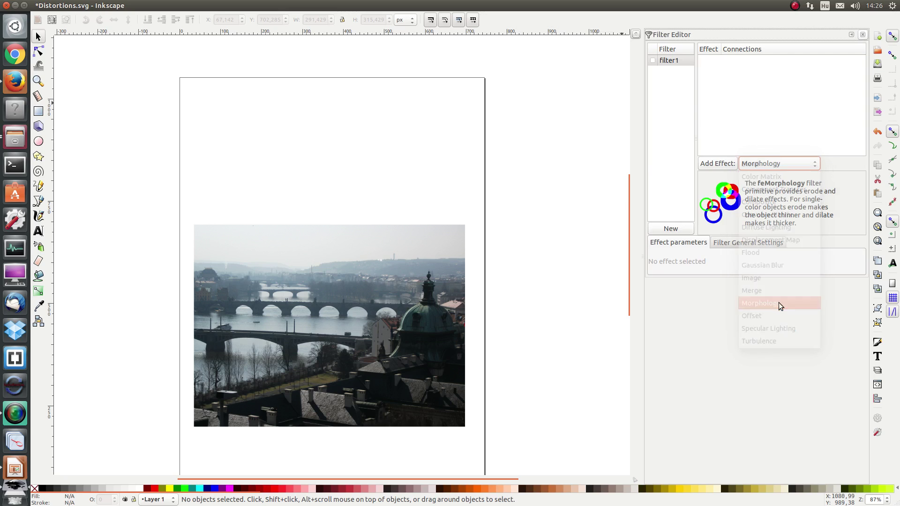
left_click(654, 62)
left_click_drag(171, 75, 288, 169)
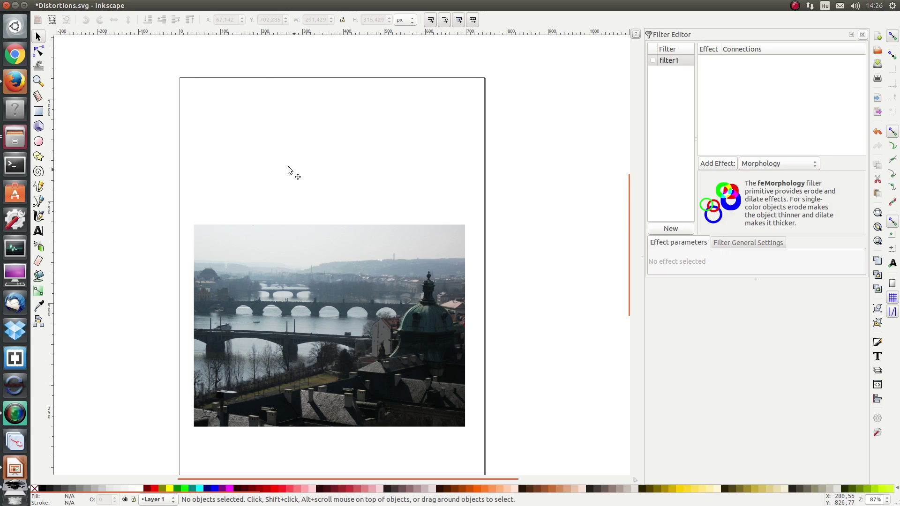
left_click(255, 132)
Add a Morphology effect to filter1 using the Dilate operator with a larger radius
left_click(652, 60)
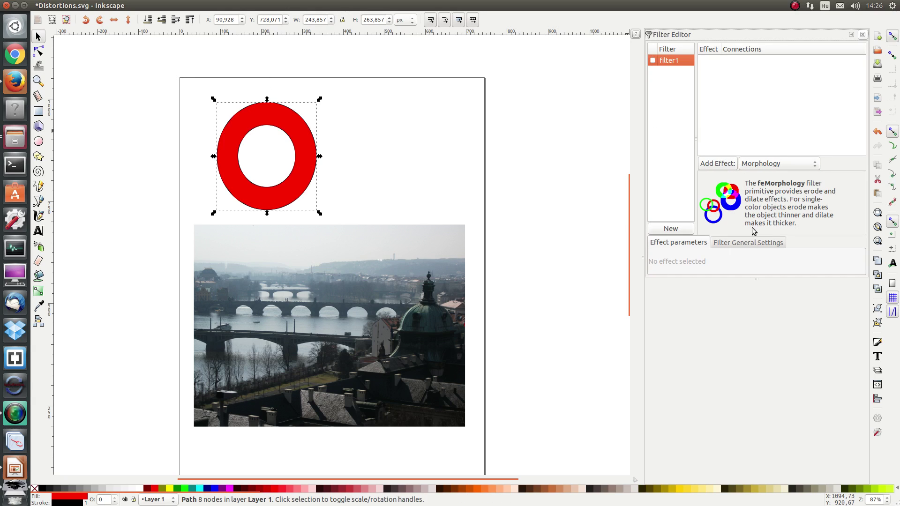
left_click(719, 164)
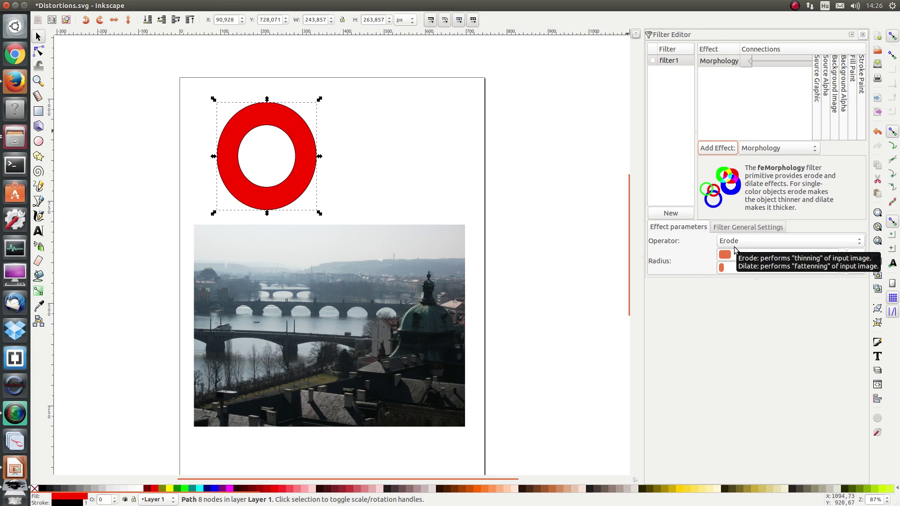
left_click(732, 245)
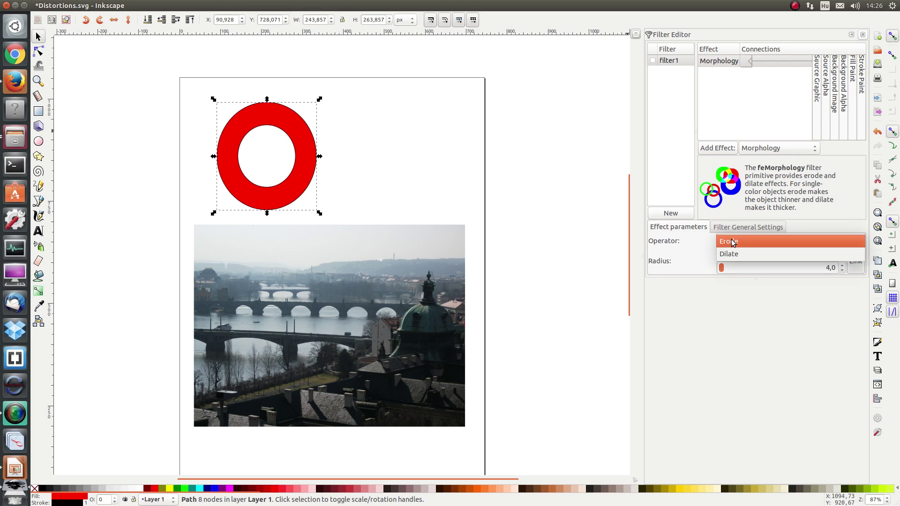
left_click(734, 243)
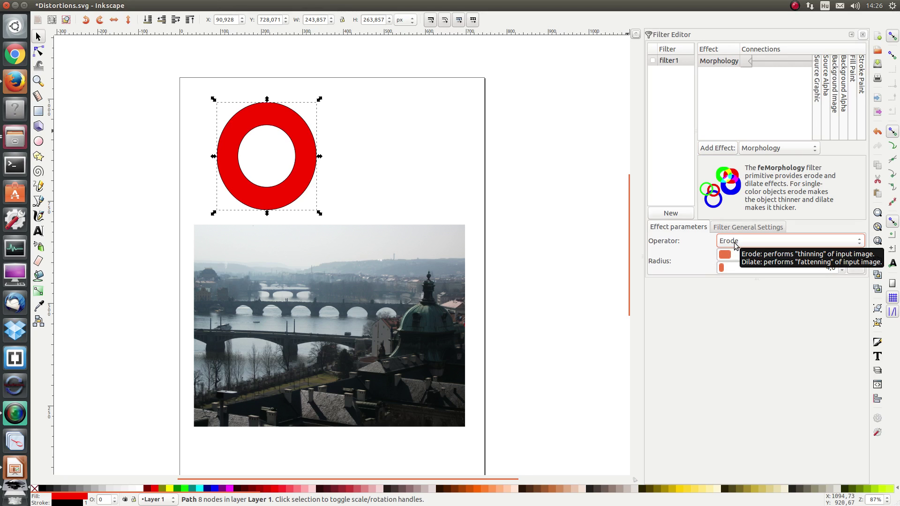
left_click(736, 243)
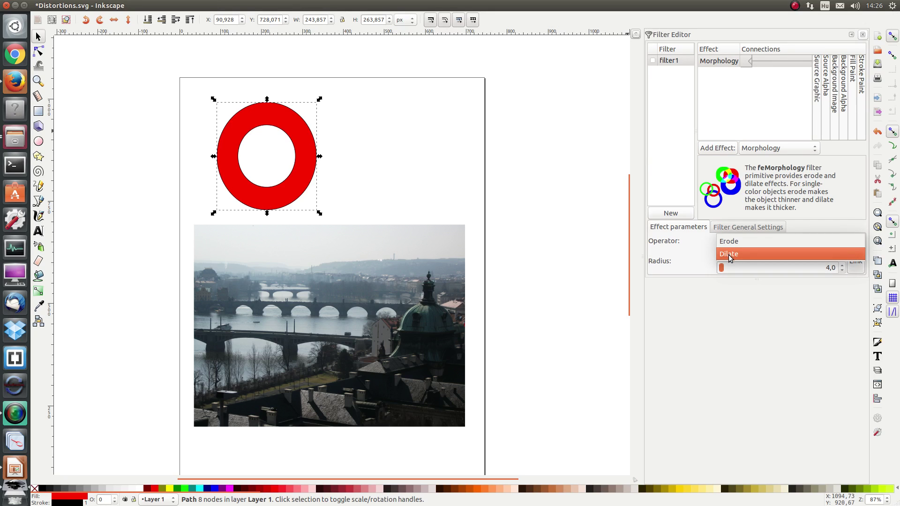
left_click(730, 255)
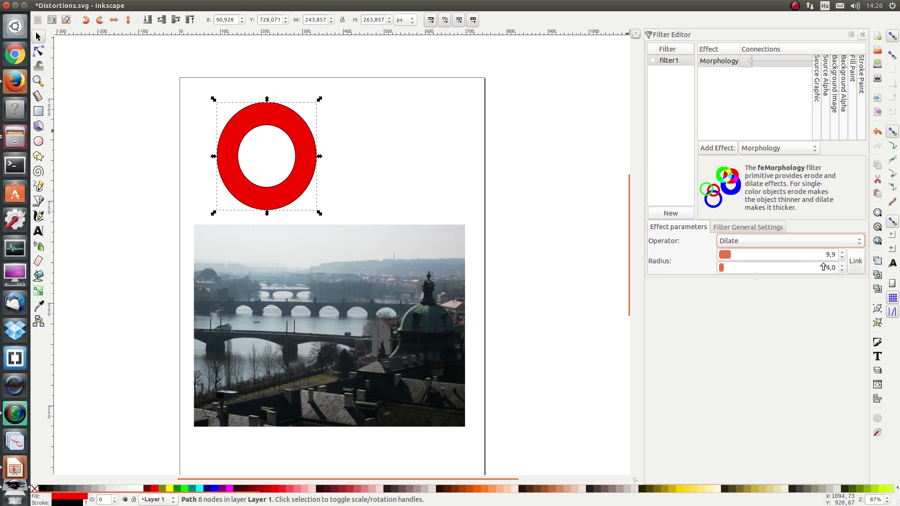
left_click(857, 266)
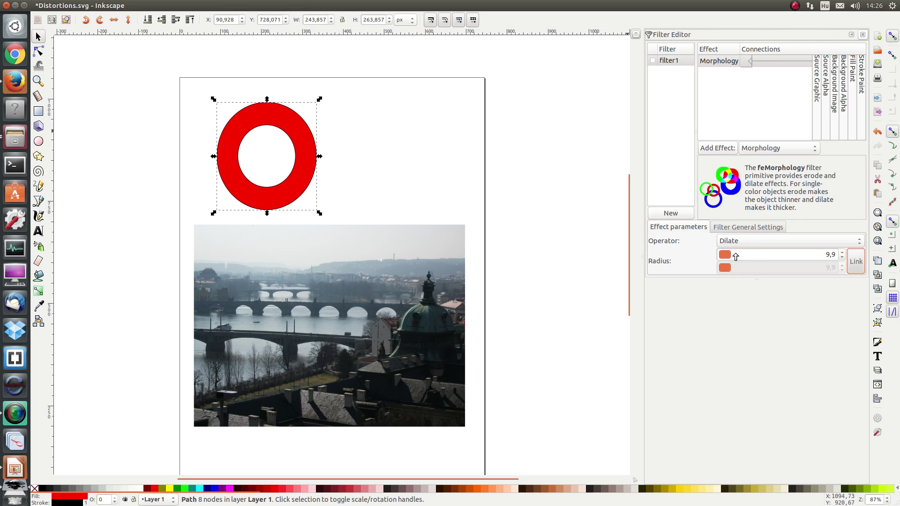
mouse_move(736, 256)
left_mouse_down()
mouse_move(763, 256)
mouse_move(737, 256)
mouse_move(757, 255)
mouse_move(752, 268)
mouse_move(767, 268)
mouse_move(748, 268)
left_mouse_up()
Apply filter1 to the red ring, reduce the radius, and try the Erode operator
left_click(856, 263)
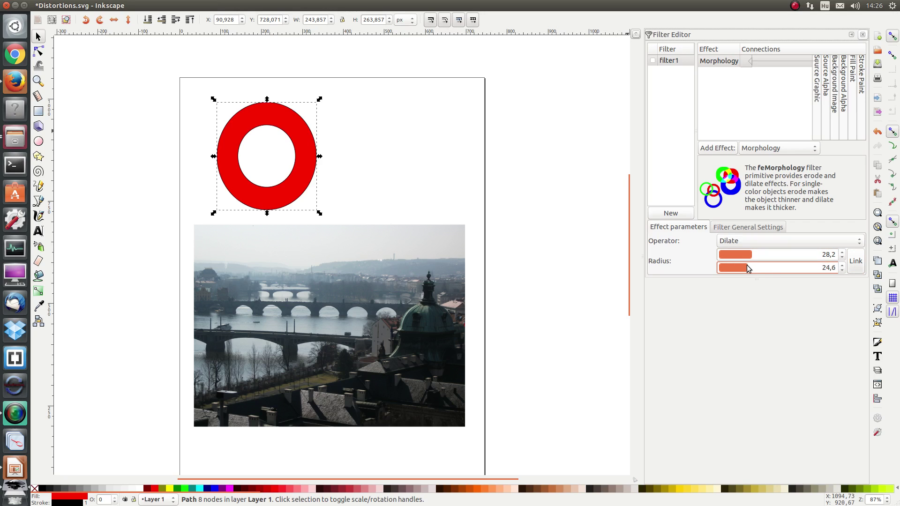
left_click(856, 264)
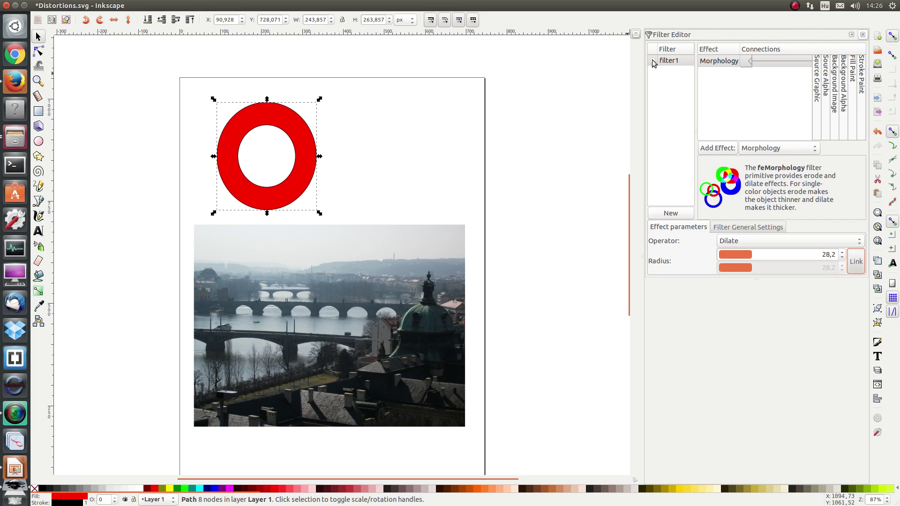
left_click(654, 61)
mouse_move(734, 259)
left_mouse_down()
mouse_move(716, 256)
mouse_move(754, 258)
mouse_move(727, 254)
left_mouse_up()
left_click(733, 240)
left_click(734, 235)
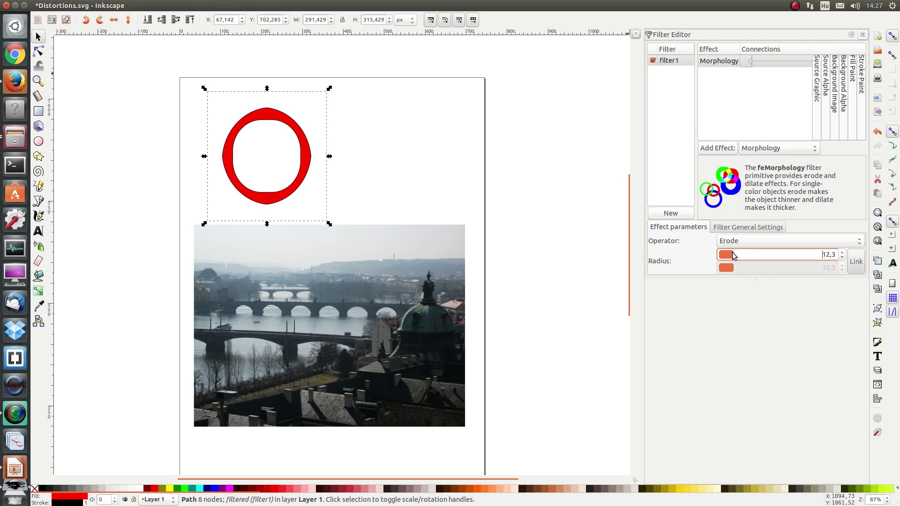
Unlink the radii and switch back to Dilate with radii 6,0 and 13,5
left_click(857, 261)
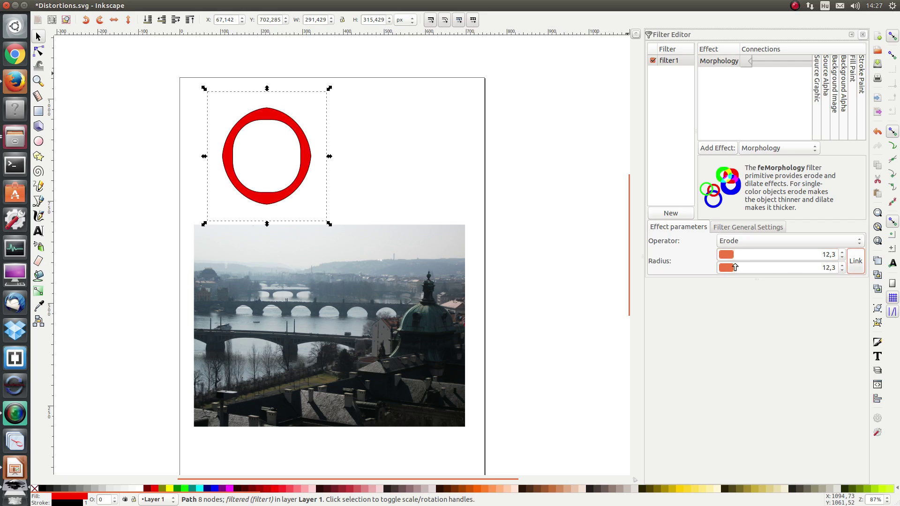
mouse_move(736, 260)
left_mouse_down()
mouse_move(749, 258)
mouse_move(734, 258)
mouse_move(747, 270)
mouse_move(733, 268)
mouse_move(744, 254)
mouse_move(725, 254)
left_mouse_up()
left_click(740, 241)
left_click(739, 254)
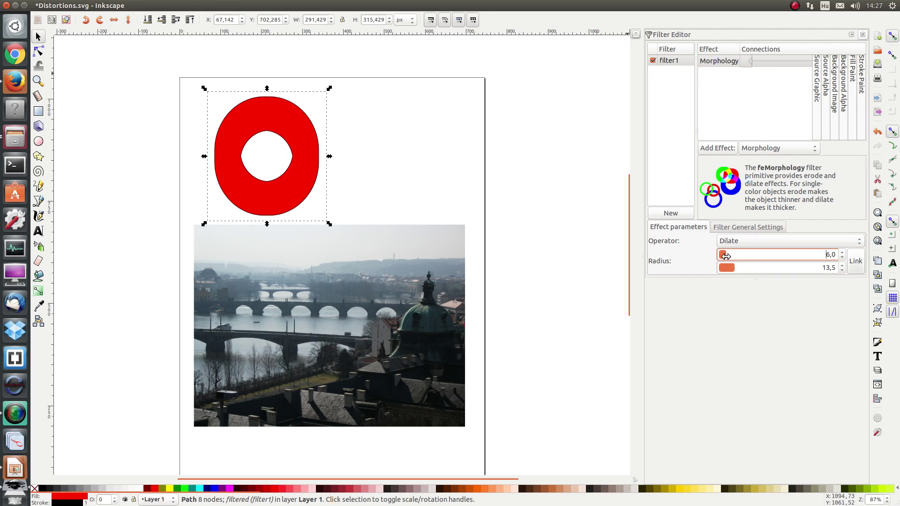
left_click(734, 269)
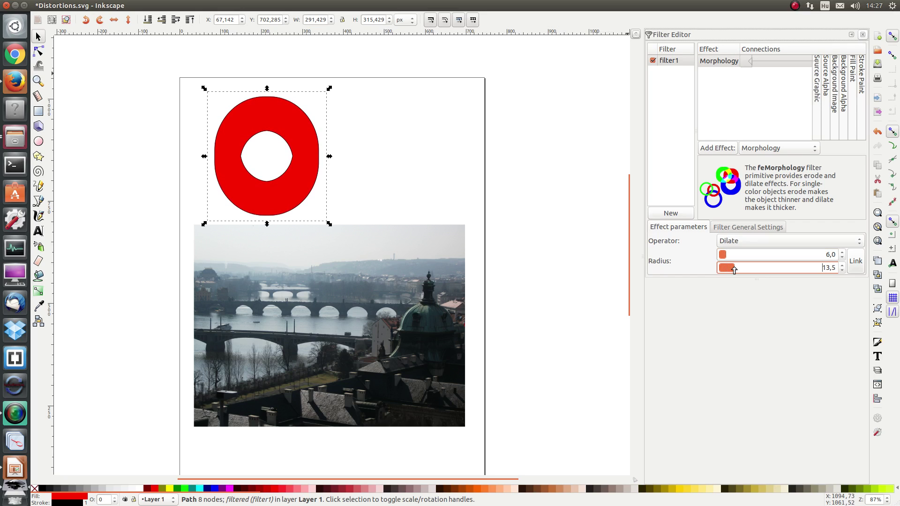
Remove the Morphology effect from filter1 and select the city photo
right_click(719, 66)
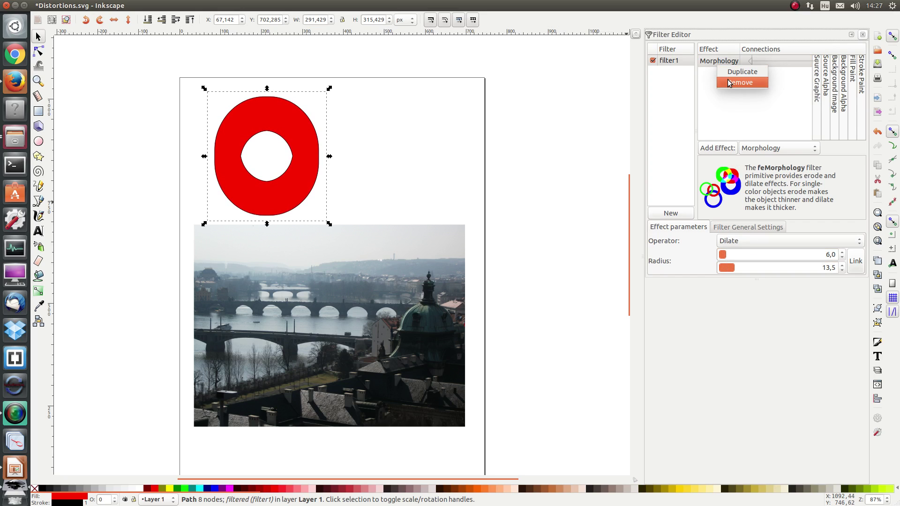
left_click(729, 83)
left_click(653, 60)
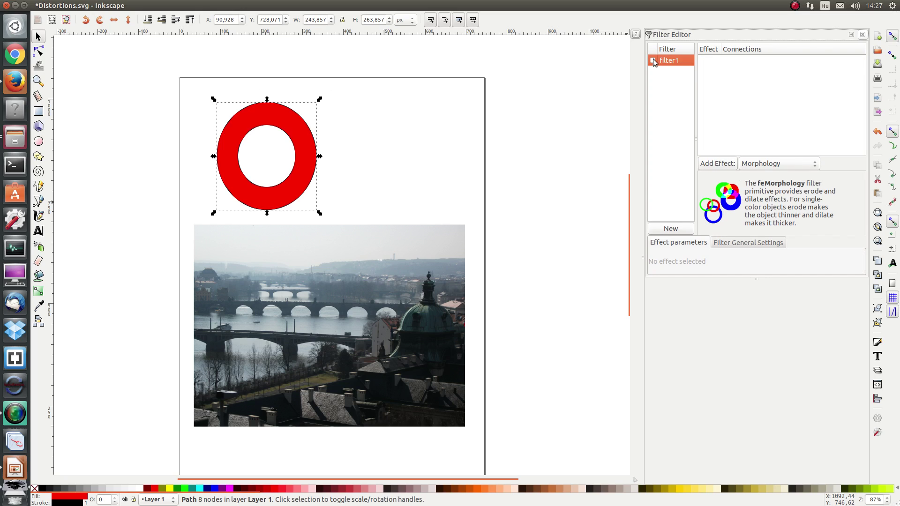
left_click(353, 365)
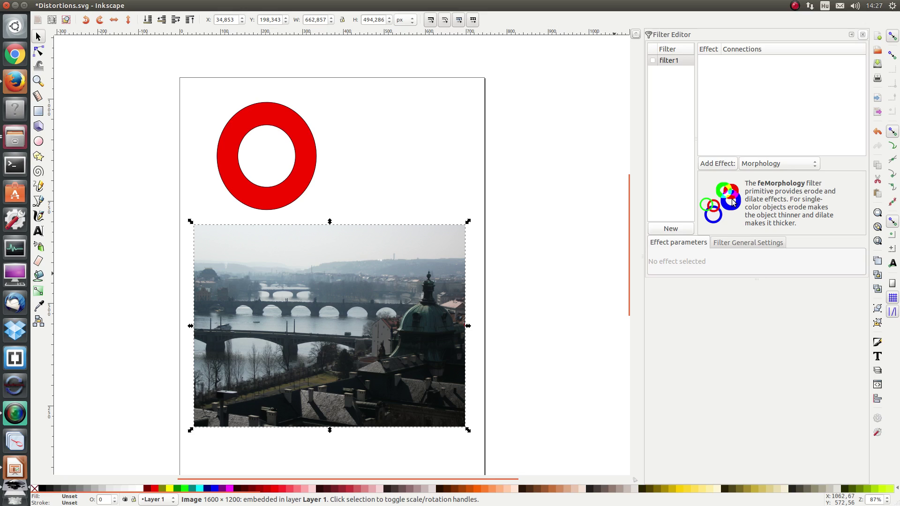
Add a Displacement Map, then a Turbulence effect (base frequency 0,099, 1 octave) to filter1
left_click(777, 165)
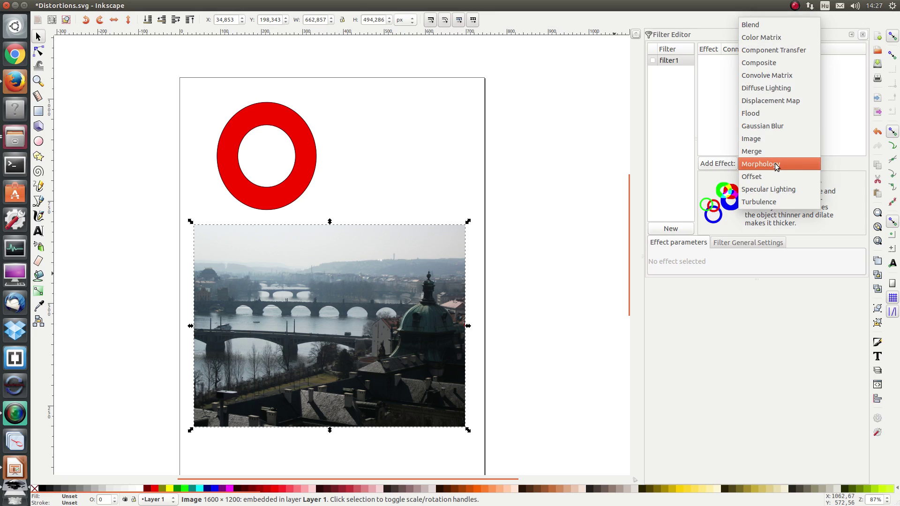
left_click(767, 101)
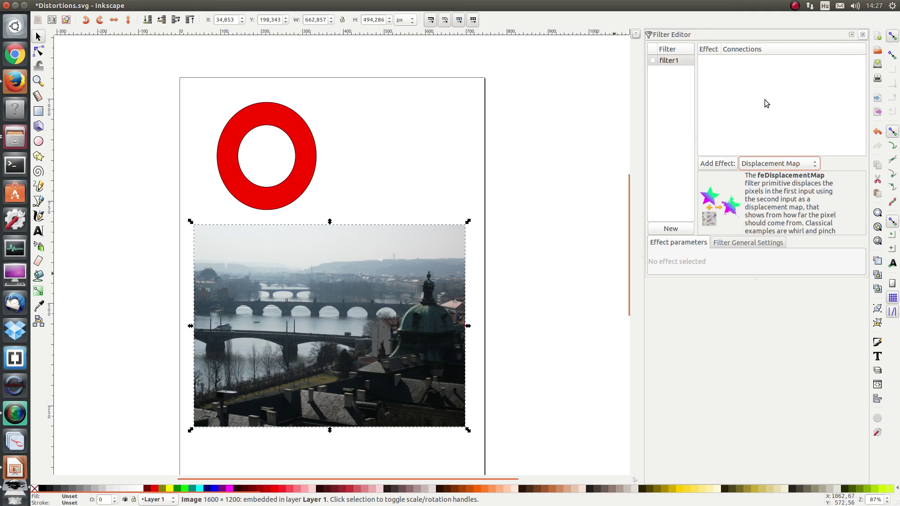
left_click(716, 164)
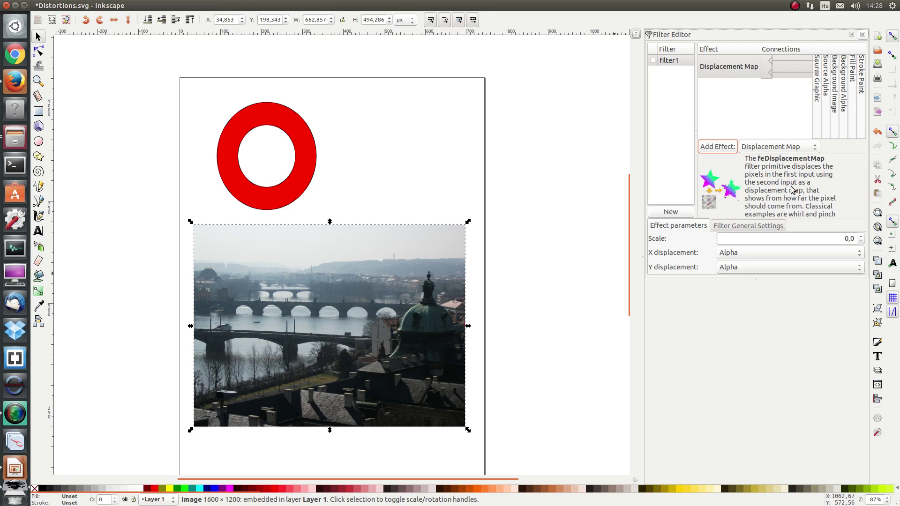
left_click(776, 148)
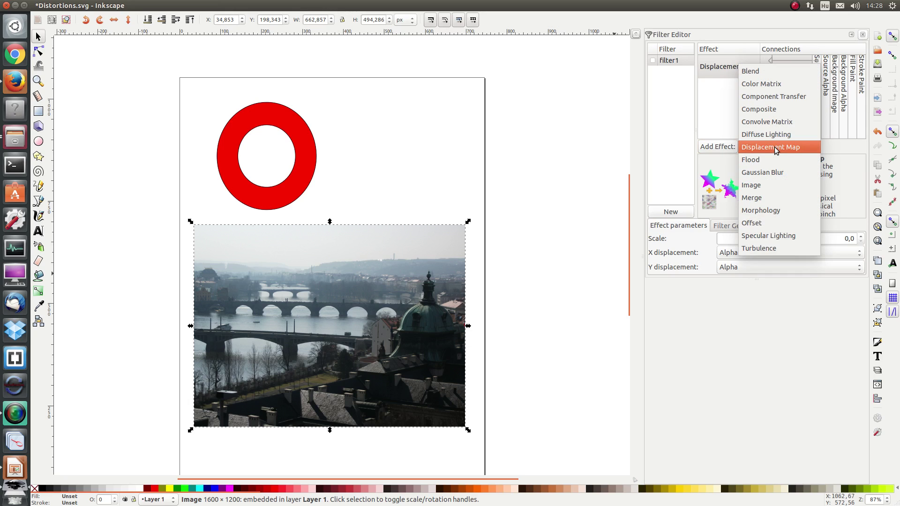
left_click(760, 249)
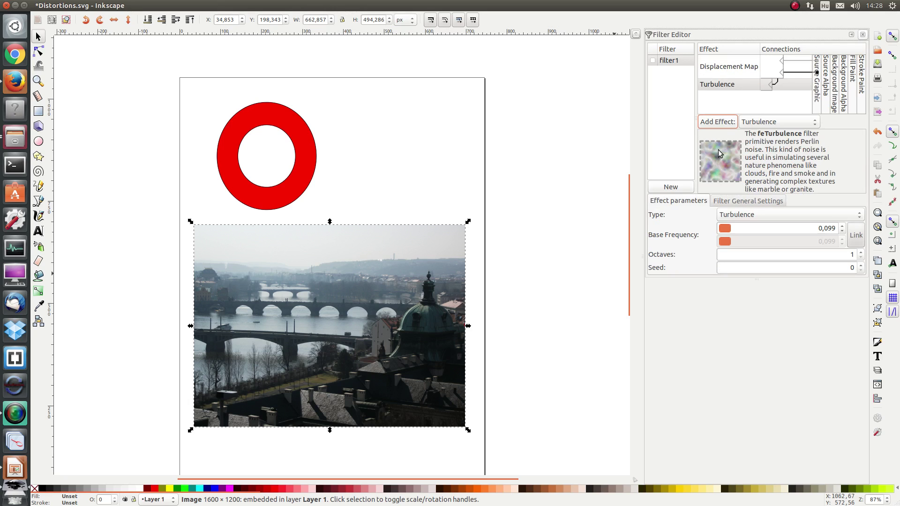
Move Turbulence above the Displacement Map in filter1's effect order
left_click(722, 84)
left_click(722, 84)
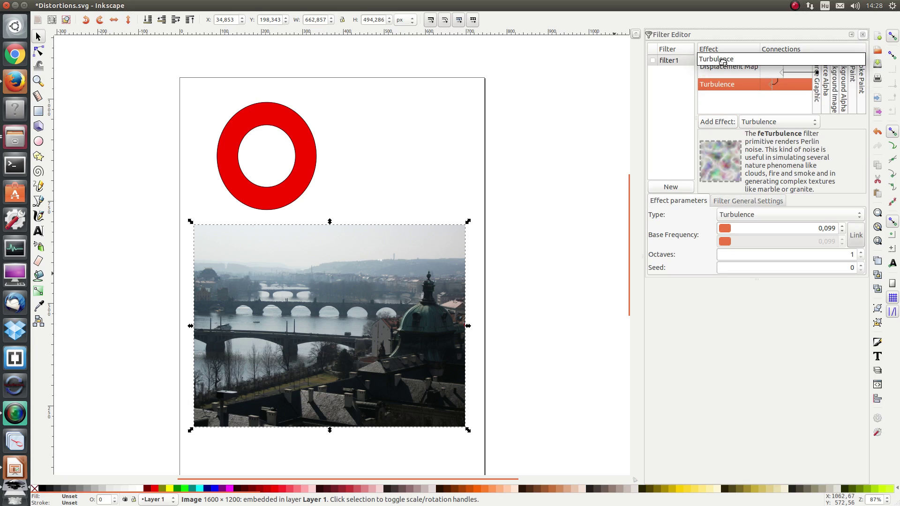
left_click_drag(722, 62, 722, 60)
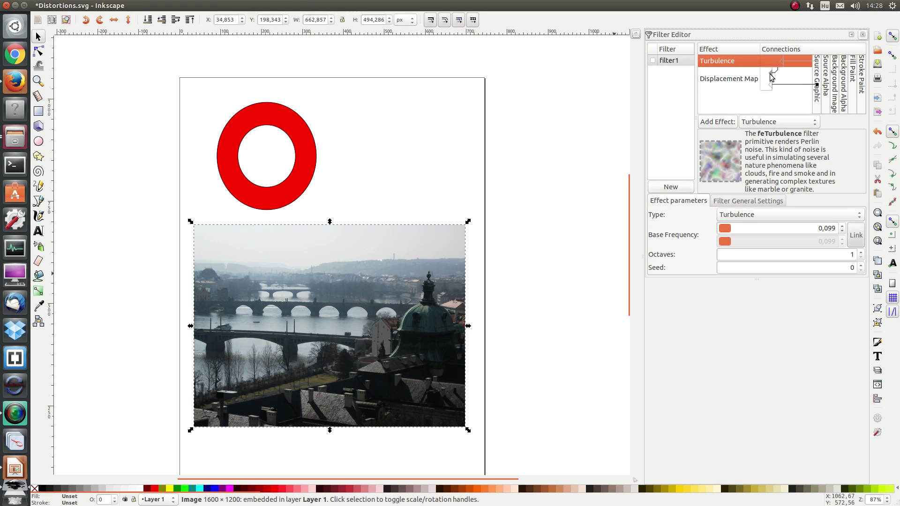
Wire Turbulence and Source Graphic into the Displacement Map and apply filter1 to the city photo
left_click(772, 77)
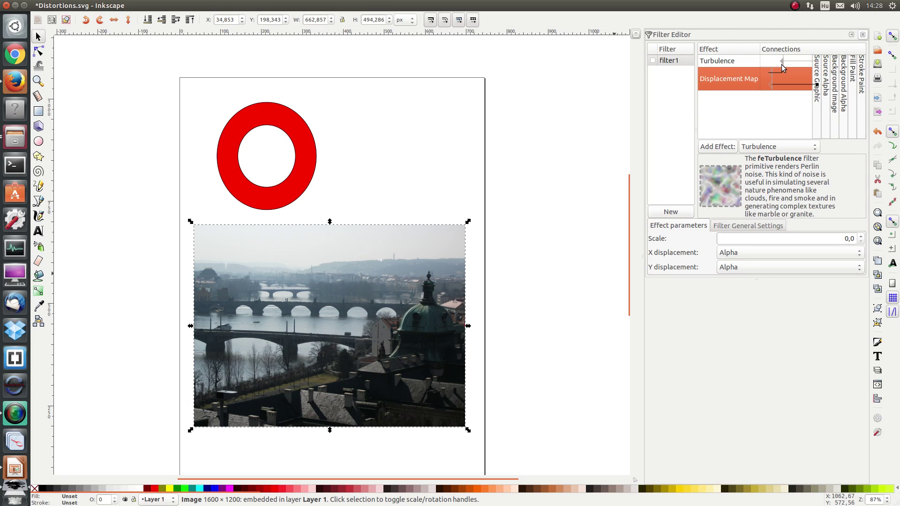
left_click_drag(781, 64, 781, 64)
left_click_drag(770, 82, 817, 88)
left_click(653, 60)
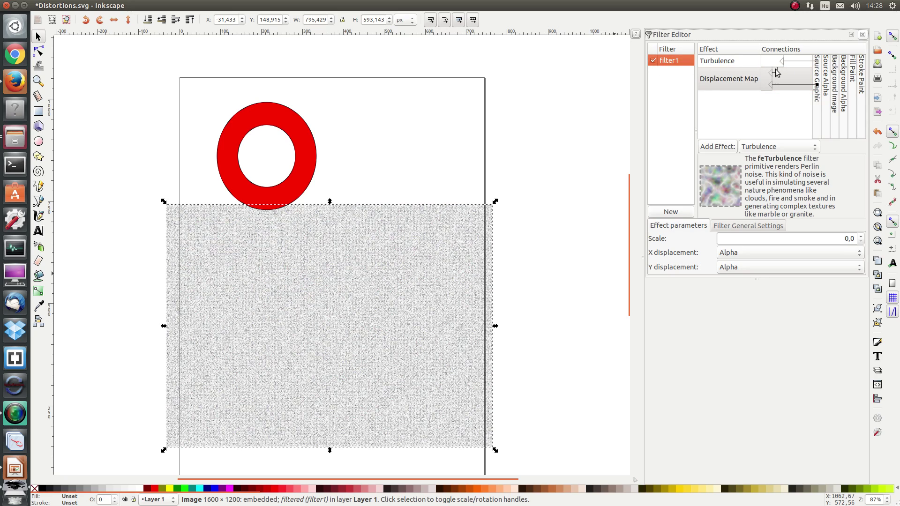
mouse_move(777, 72)
left_mouse_down()
mouse_move(818, 80)
mouse_move(775, 62)
left_mouse_up()
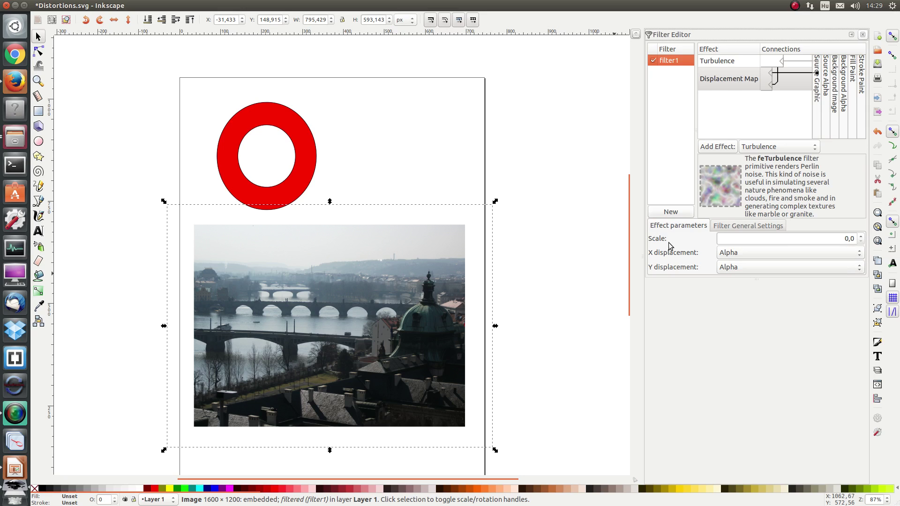
Raise the Displacement Map scale to 24,0, roughening the city photo's edges
left_click(862, 237)
scroll(862, 238, "up", 19)
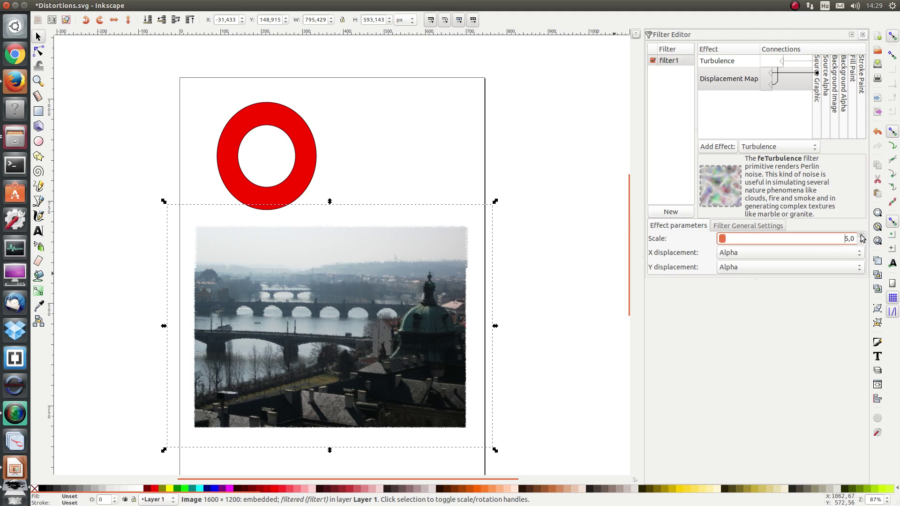
scroll(862, 238, "up", 3)
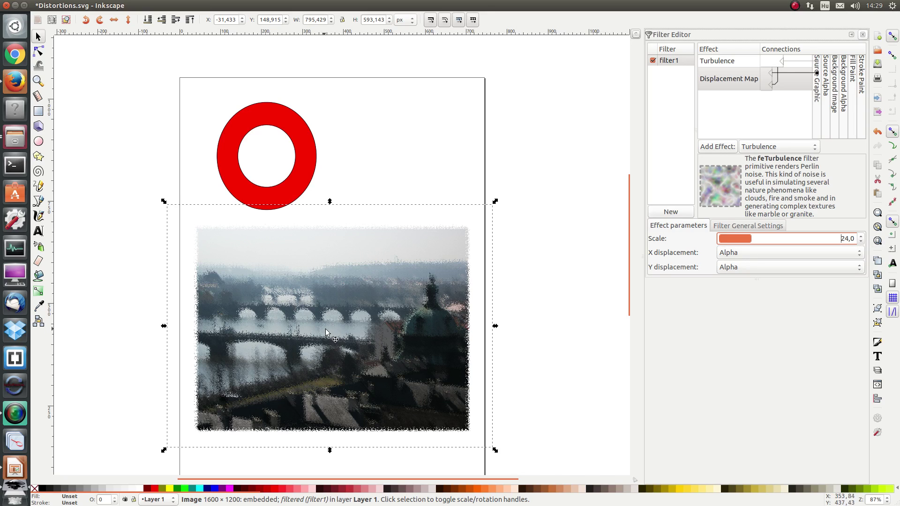
left_click(860, 237)
Set the Displacement Map to use Red for X and Blue for Y displacement
left_click(728, 253)
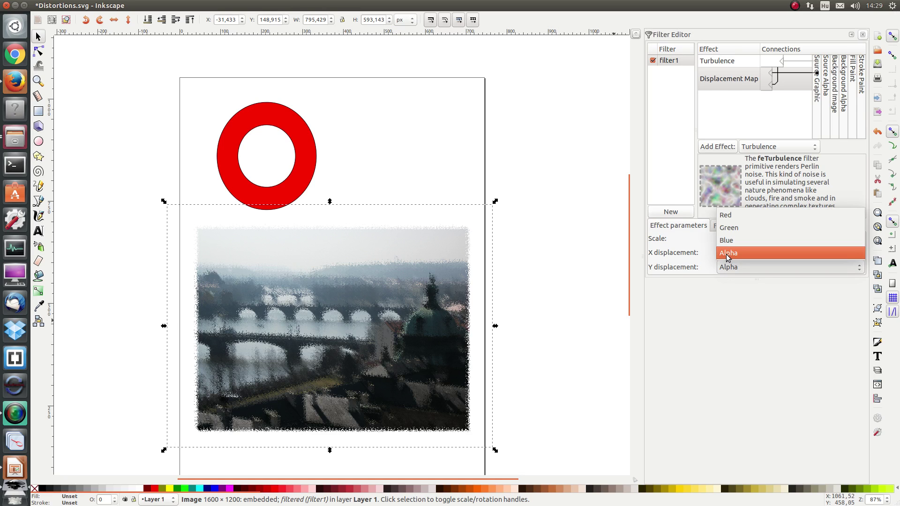
left_click(732, 216)
left_click(738, 266)
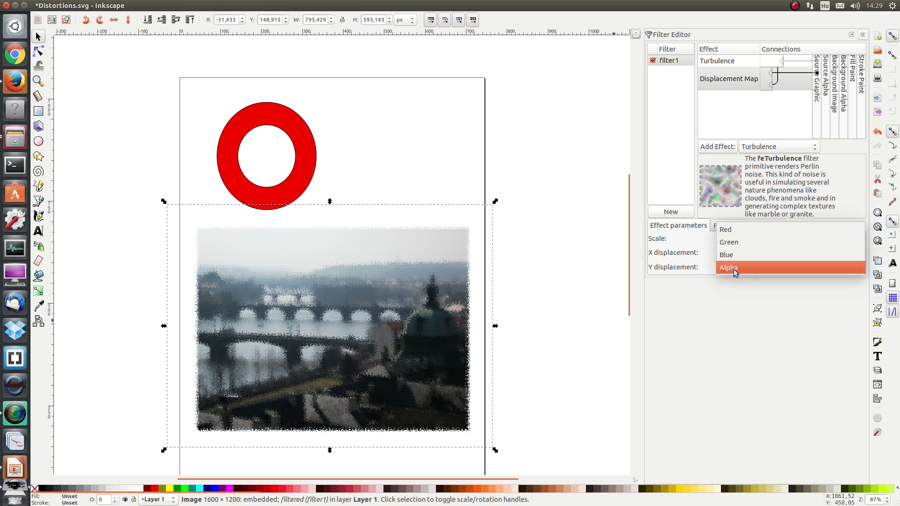
left_click(737, 243)
left_click(736, 268)
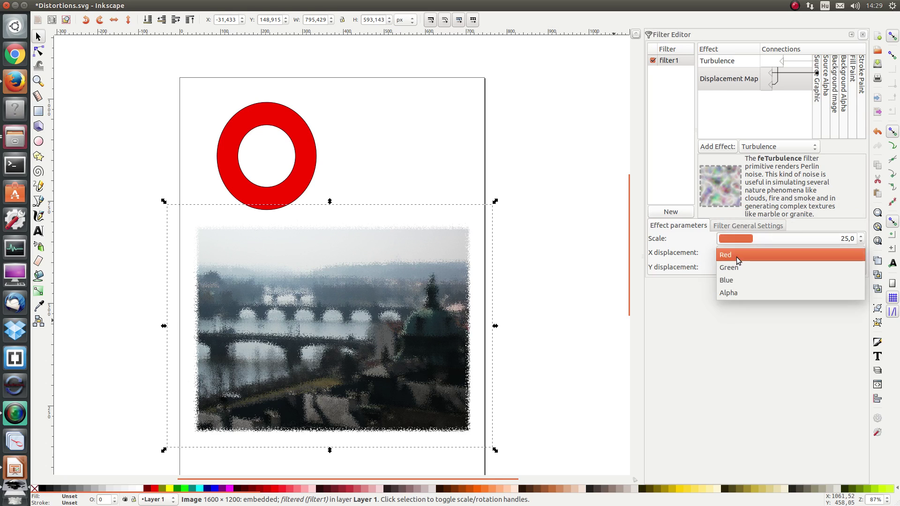
left_click(733, 280)
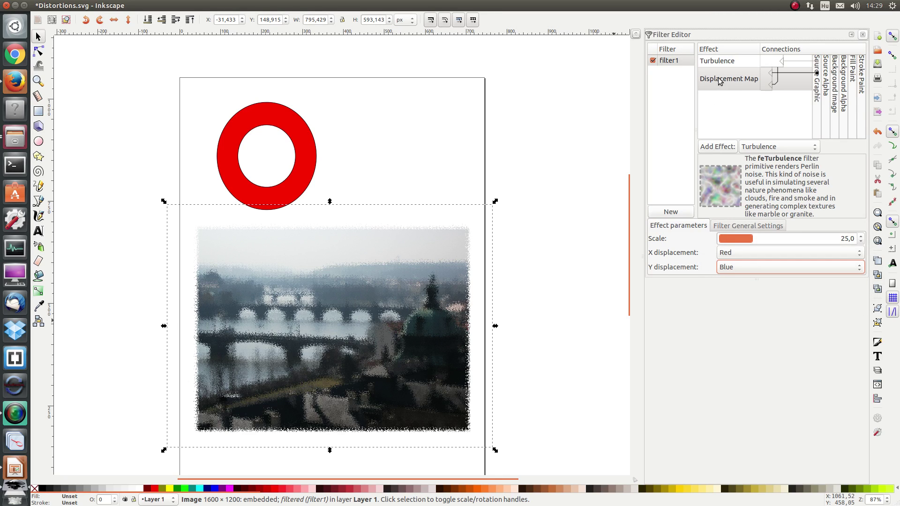
Lower the Turbulence base frequency to around 0,052 for blotchy, wavy photo edges
left_click(723, 64)
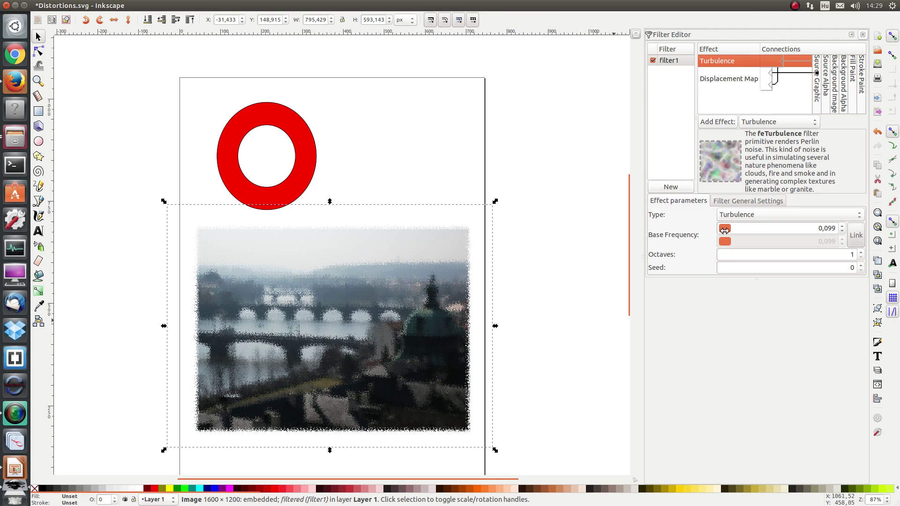
left_click_drag(726, 228, 724, 228)
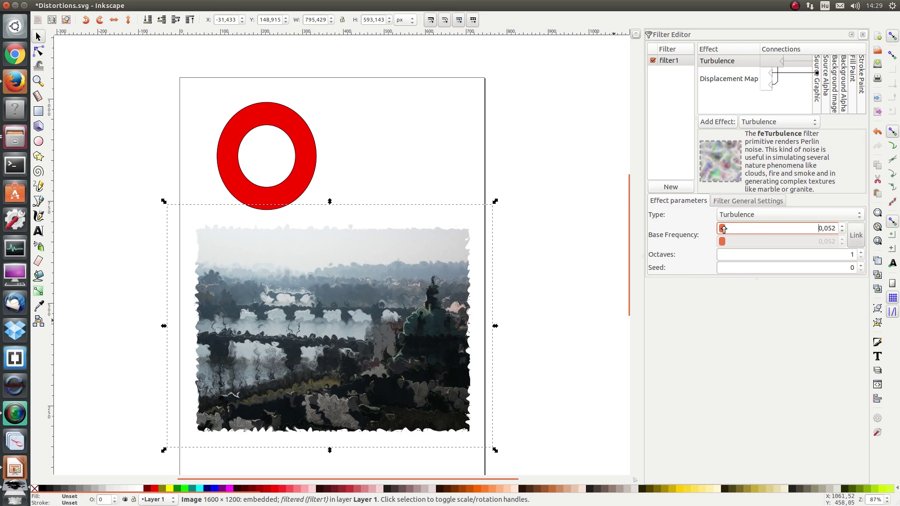
mouse_move(723, 229)
left_mouse_down()
mouse_move(760, 229)
mouse_move(728, 230)
left_mouse_up()
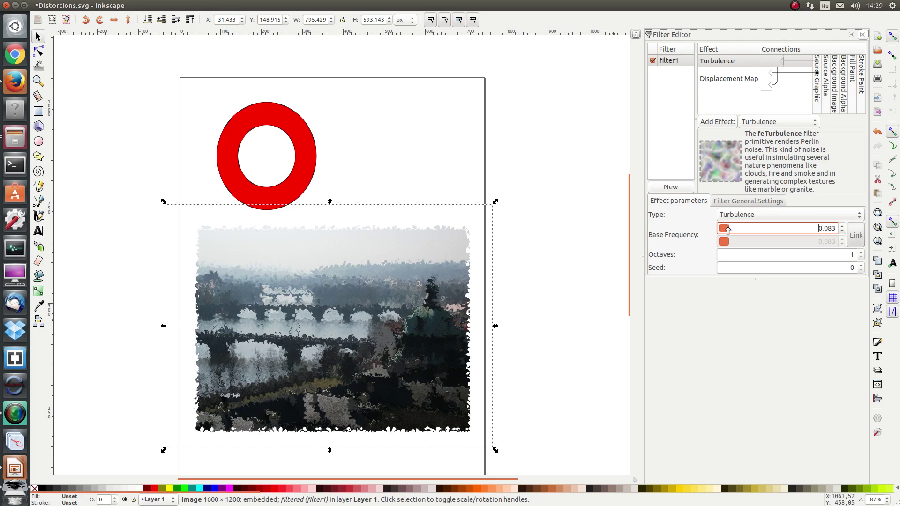